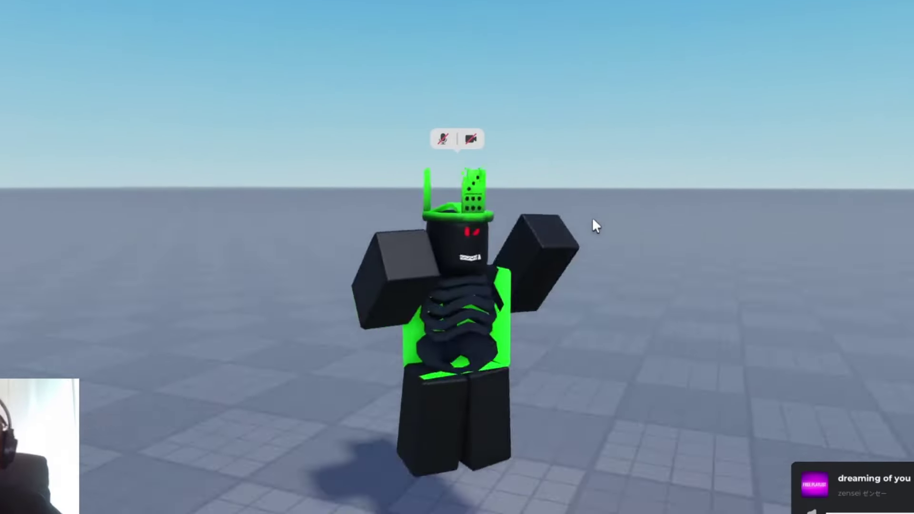
Walk the avatar to show the outfit, then highlight 'Skeleton' on the Skeleton Torso page.
key("s")
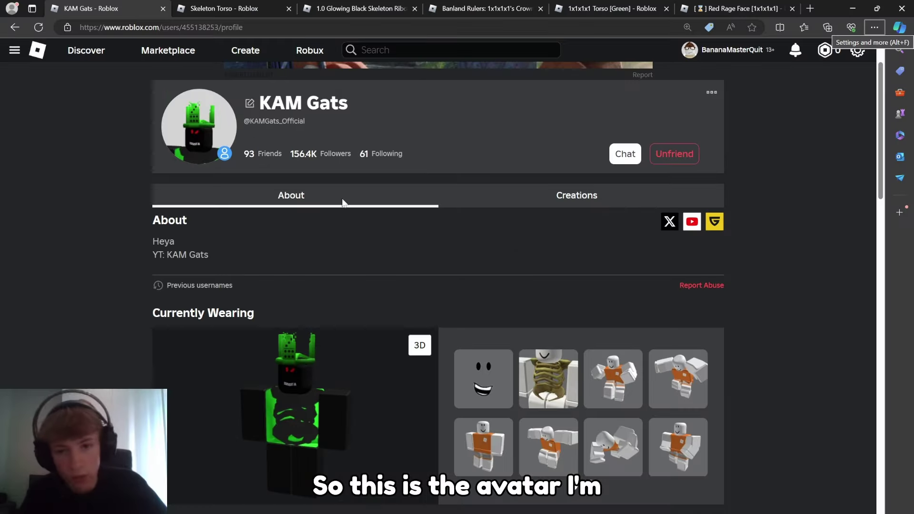
scroll(343, 204, "down", 2)
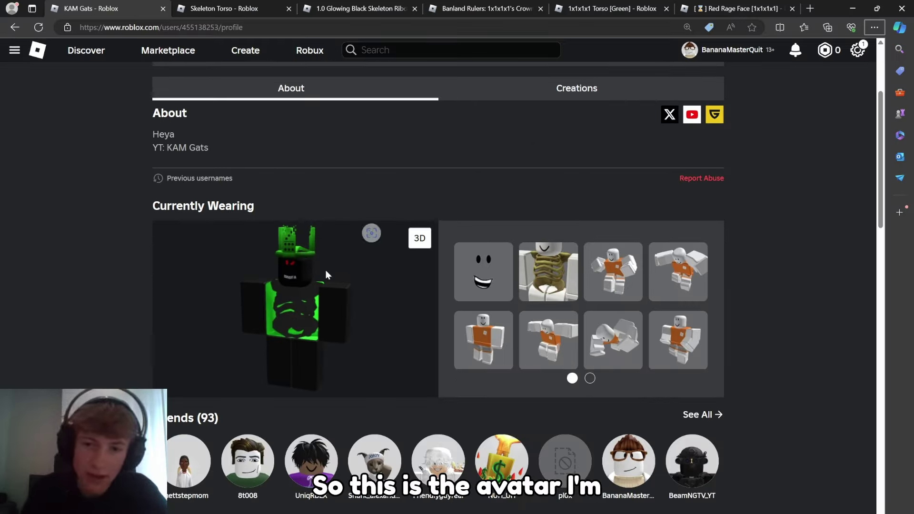
key("ctrl+Tab")
key("ctrl+Tab")
key("ctrl+Tab")
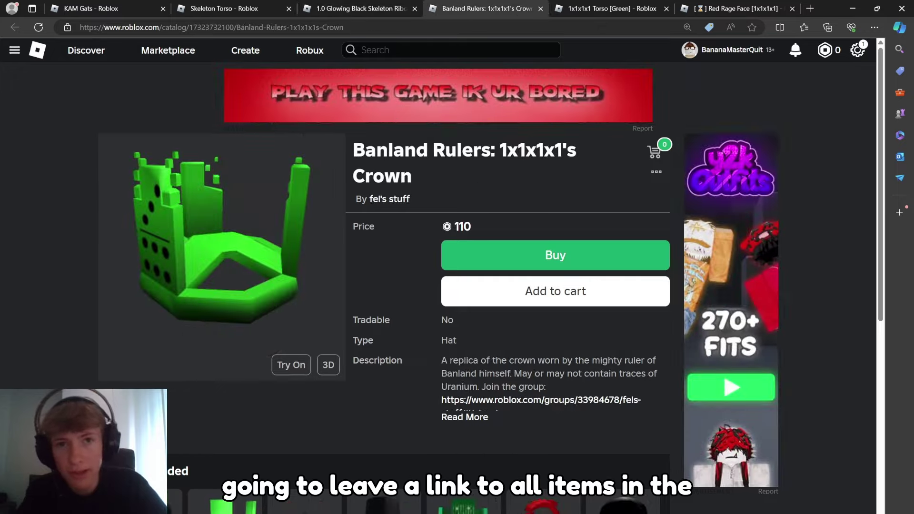
key("ctrl+Tab")
key("ctrl+Tab")
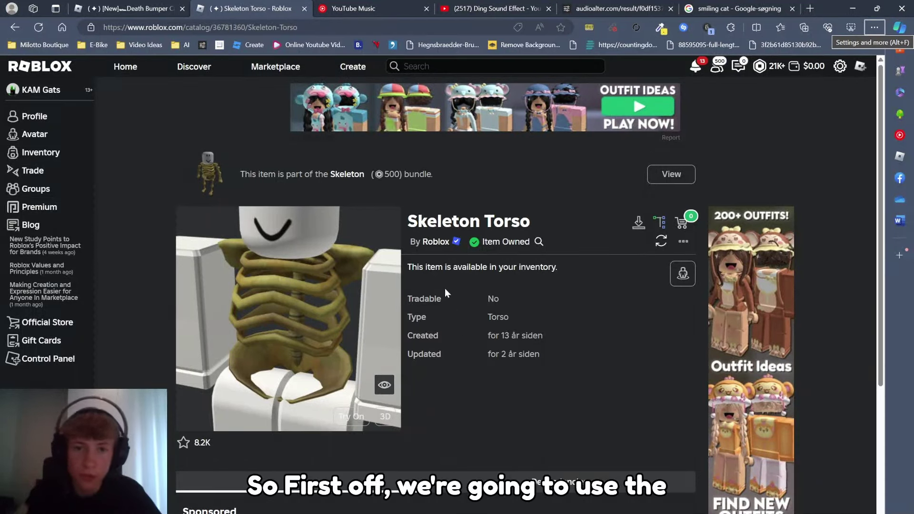
left_click_drag(407, 220, 469, 221)
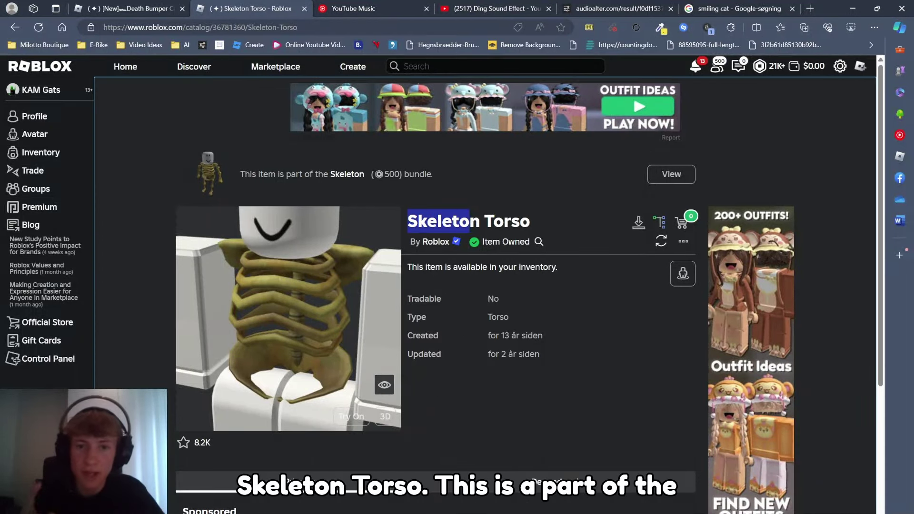
Highlight the Skeleton bundle name, its 500 Robux price, and the ribcage cover's 40 price.
double_click(332, 175)
left_click_drag(383, 173, 413, 179)
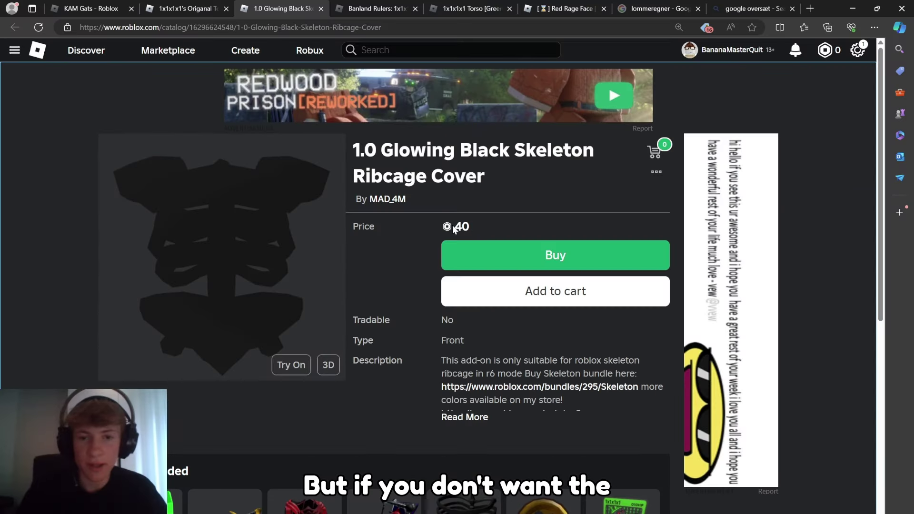
double_click(462, 226)
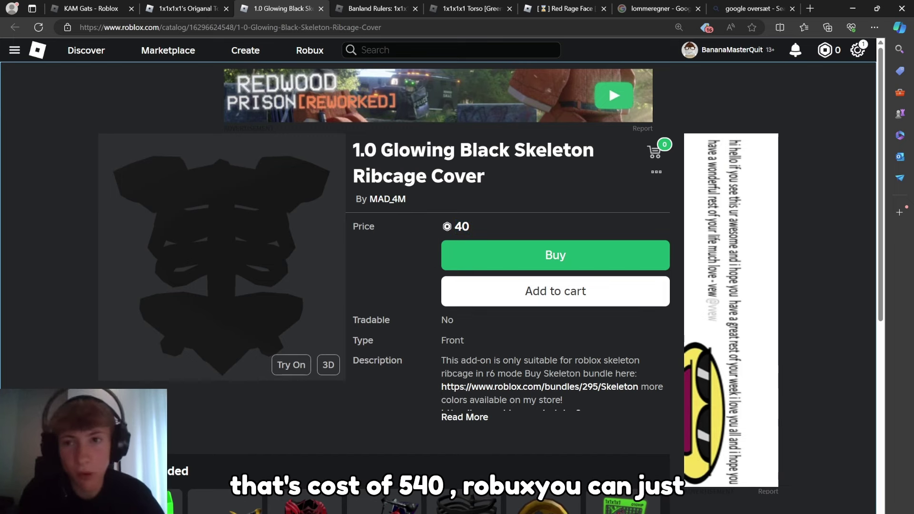
View the 1x1x1x1's Origanal Torso page and rotate its preview to the side.
left_click(187, 9)
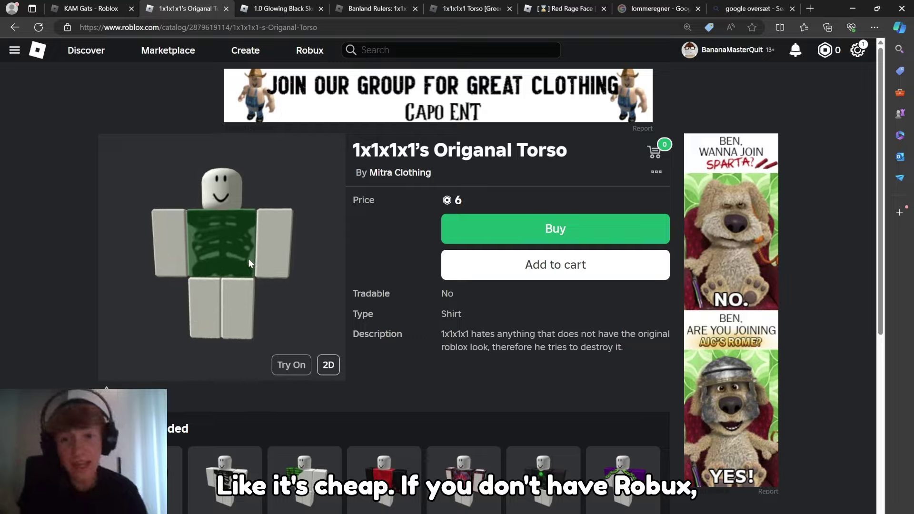
left_click_drag(248, 258, 222, 263)
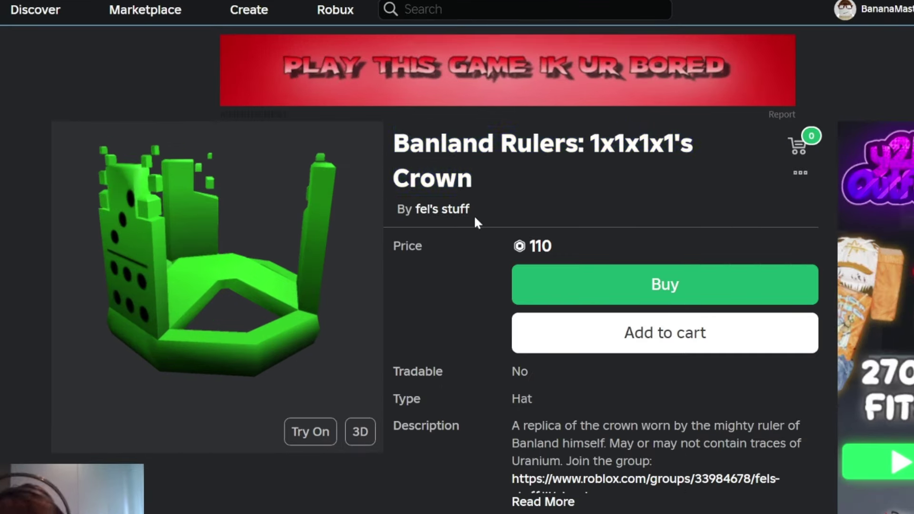
Add the 110 Robux Banland Rulers crown to the cart and inspect the green torso title.
left_click_drag(452, 226, 481, 227)
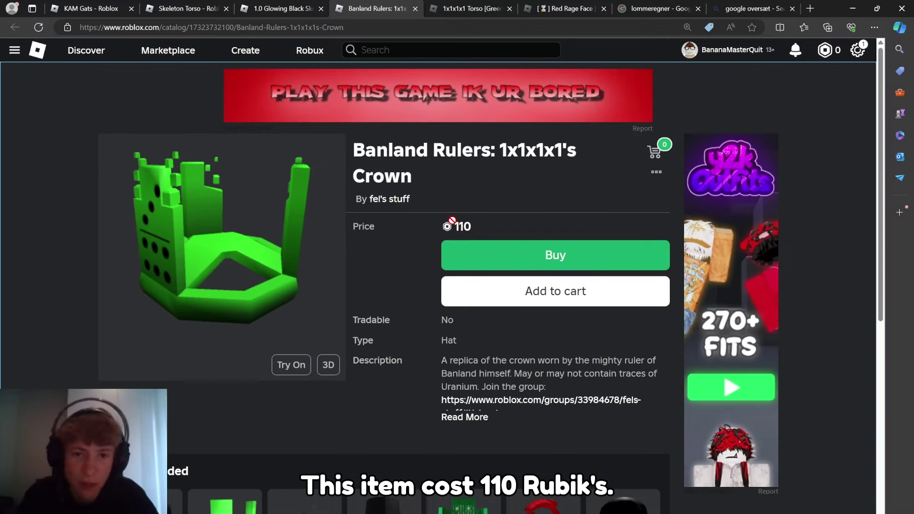
left_click(547, 296)
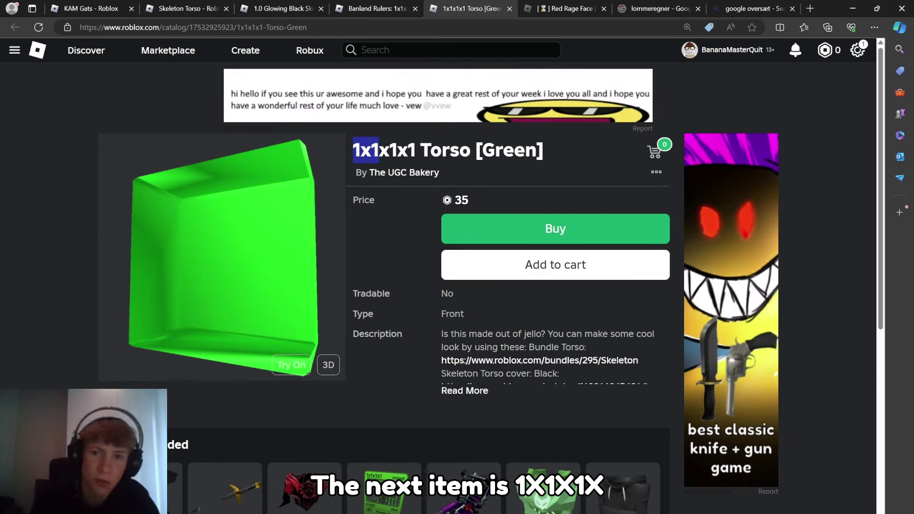
left_click_drag(408, 151, 550, 162)
left_click(550, 162)
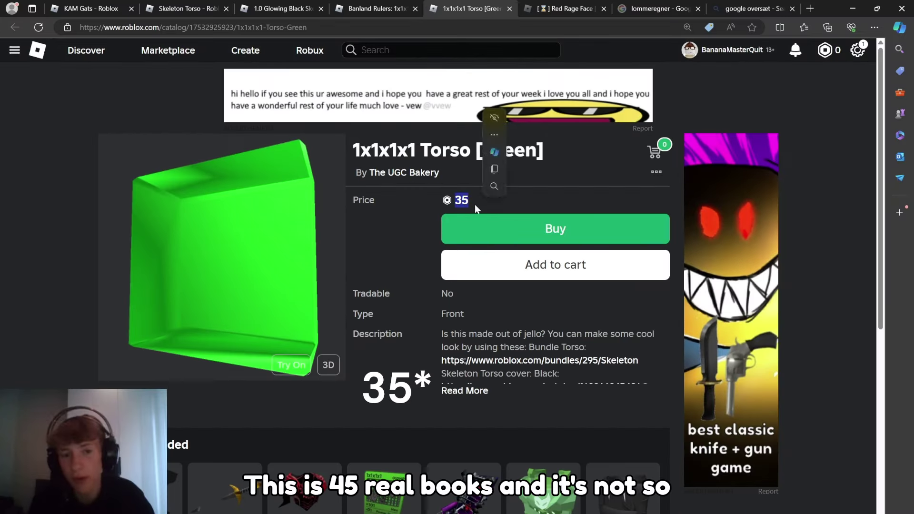
Add the Red Rage Face to the cart, then return through the earlier item pages.
key("ctrl+Tab")
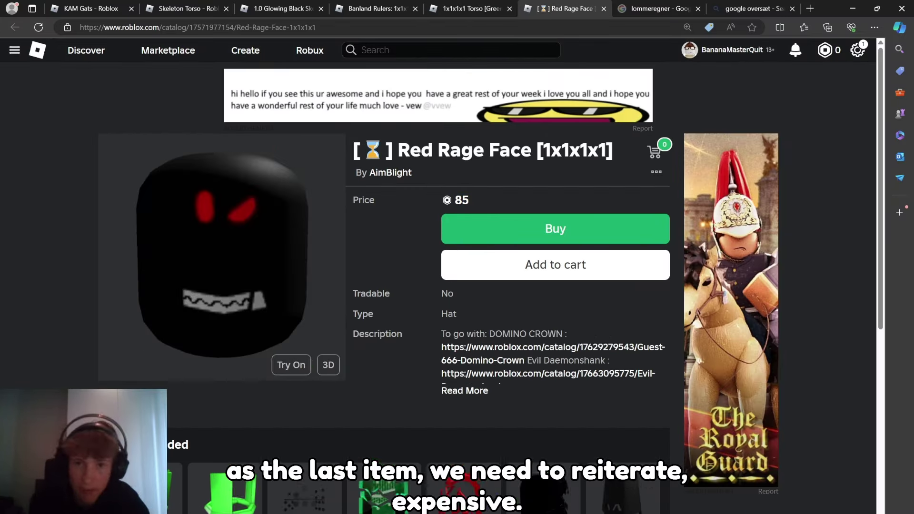
left_click_drag(398, 150, 421, 150)
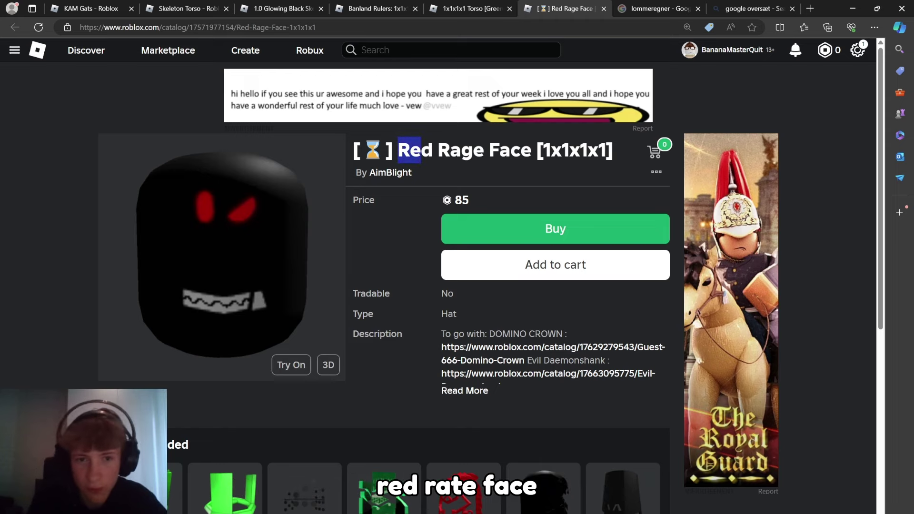
left_click(500, 264)
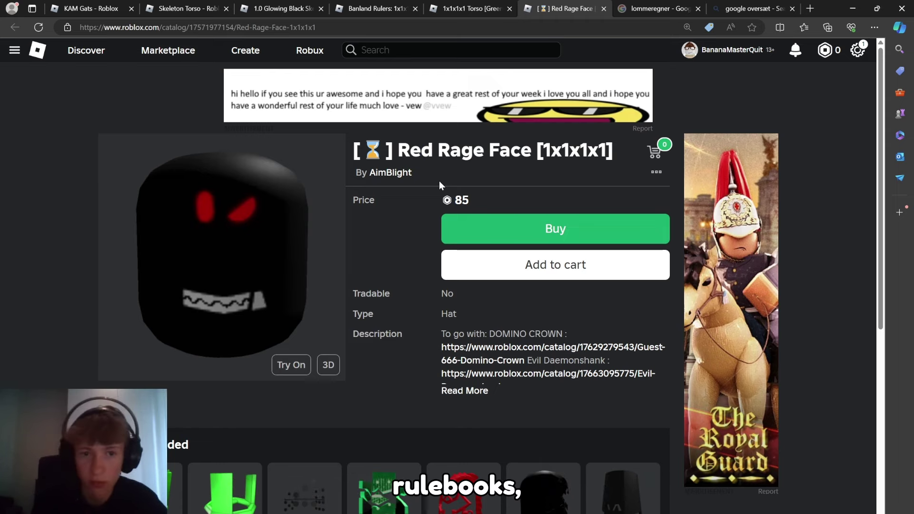
key("ctrl+shift+Tab")
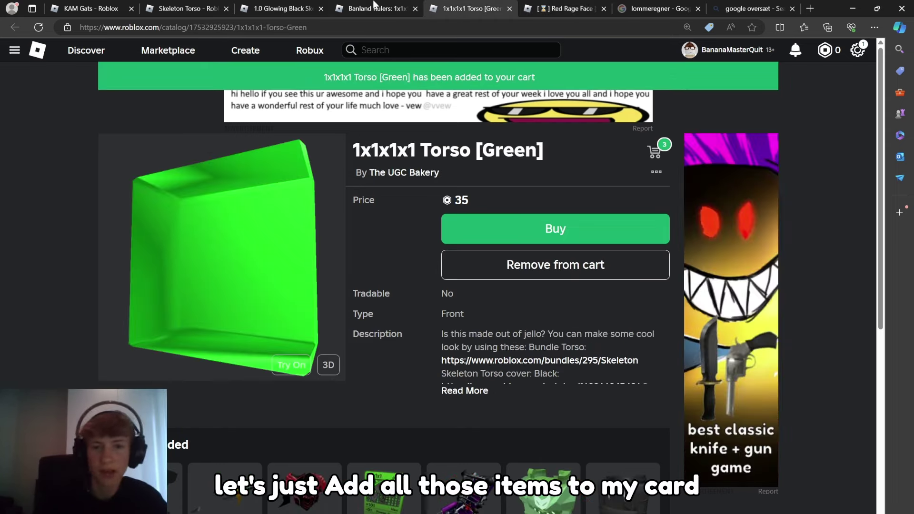
key("ctrl+shift+Tab")
key("ctrl+shift+Tab")
key("ctrl+shift+Tab")
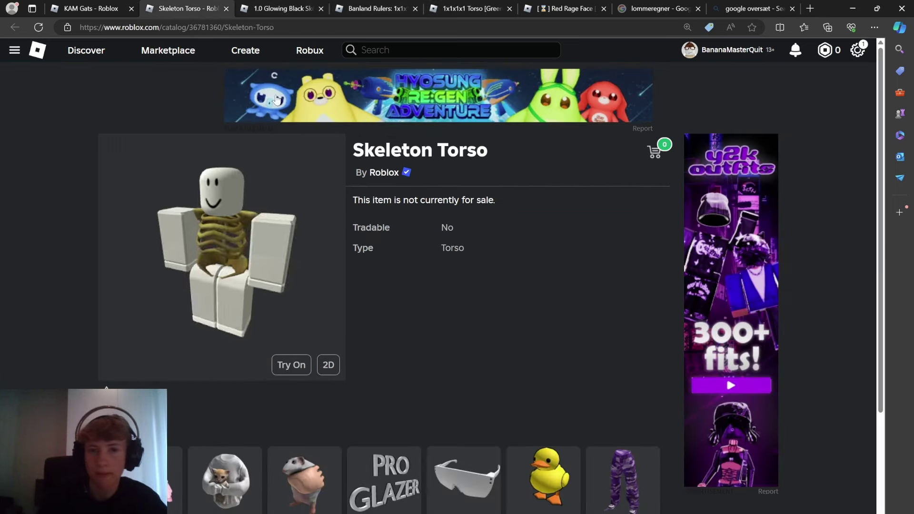
Review the shopping cart and highlight its 770 Robux total.
left_click(654, 152)
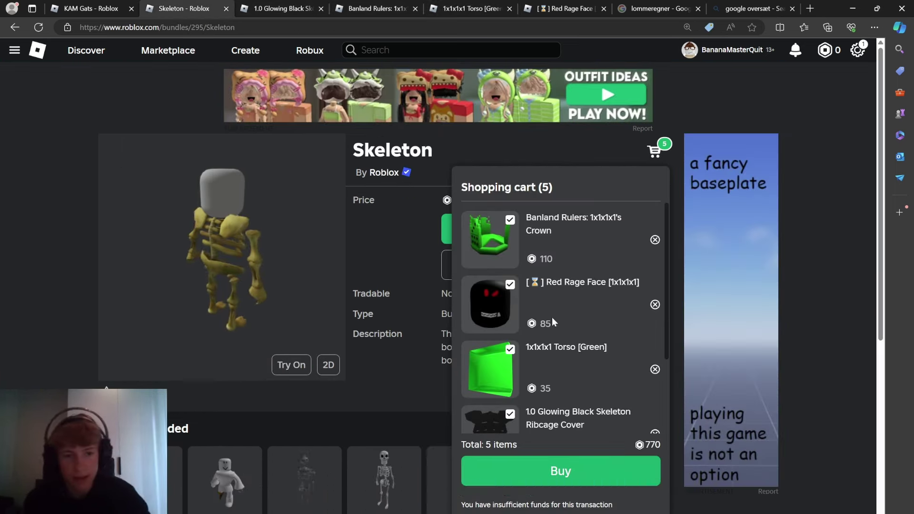
left_click_drag(667, 256, 677, 344)
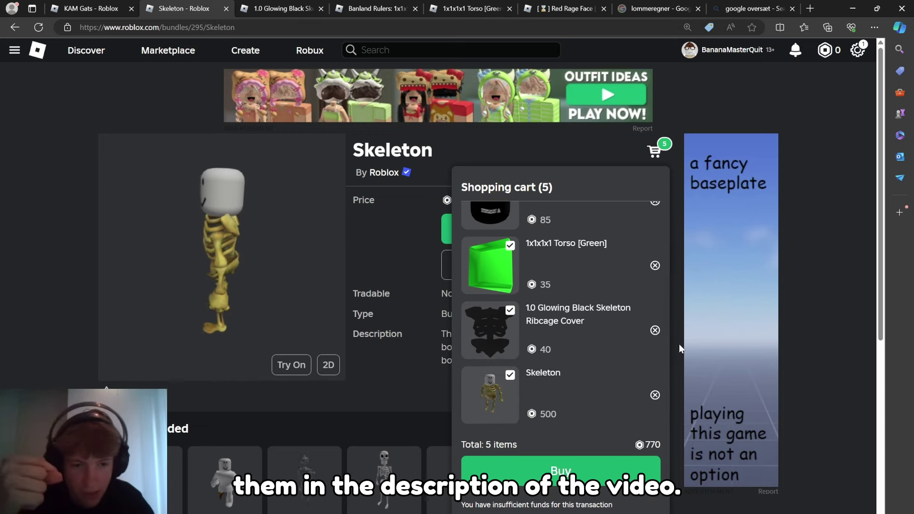
double_click(652, 444)
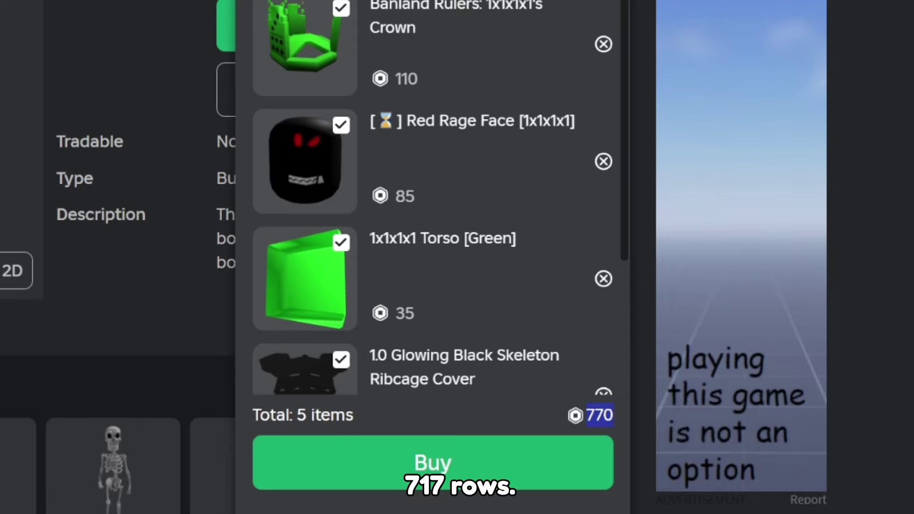
left_click(614, 449)
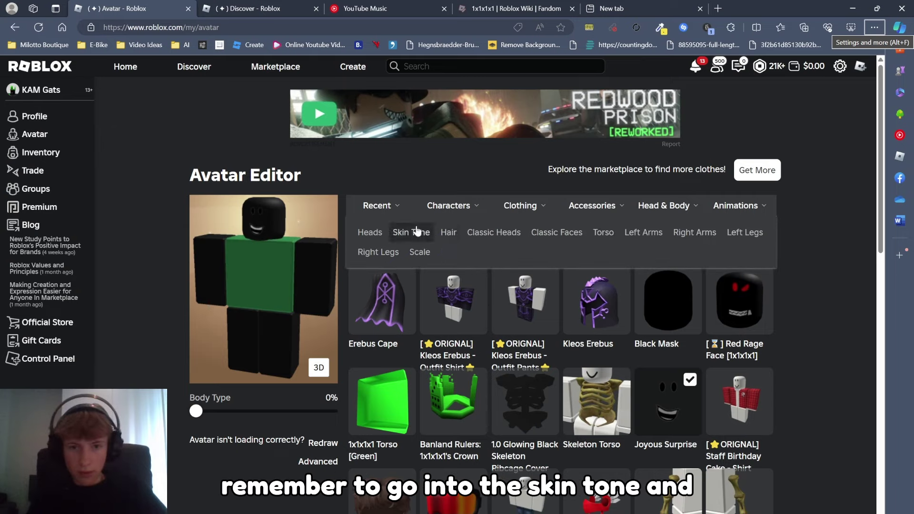
left_click(416, 231)
scroll(519, 356, "down", 2)
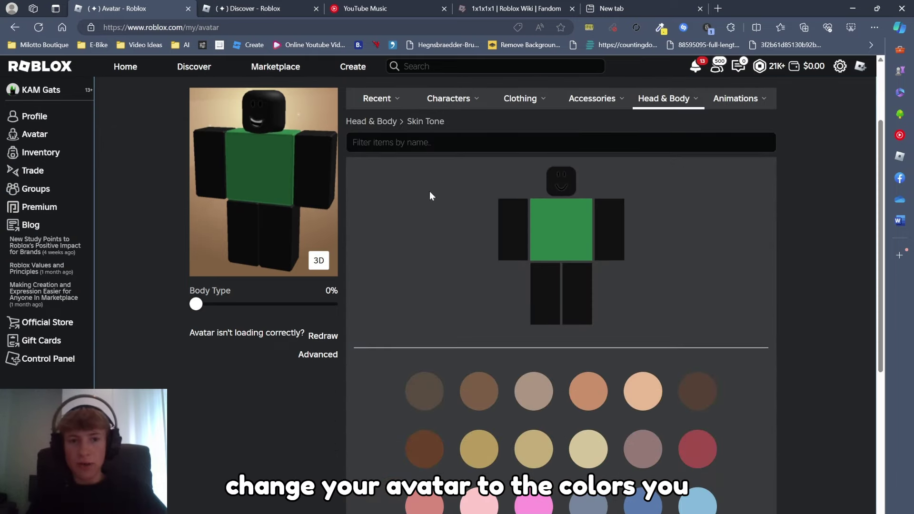
left_click(505, 235)
scroll(692, 357, "down", 3)
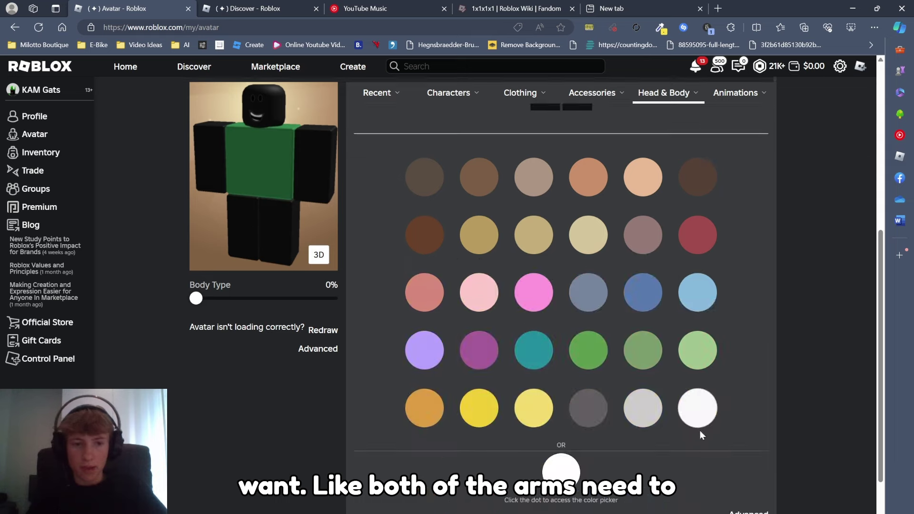
scroll(239, 387, "up", 2)
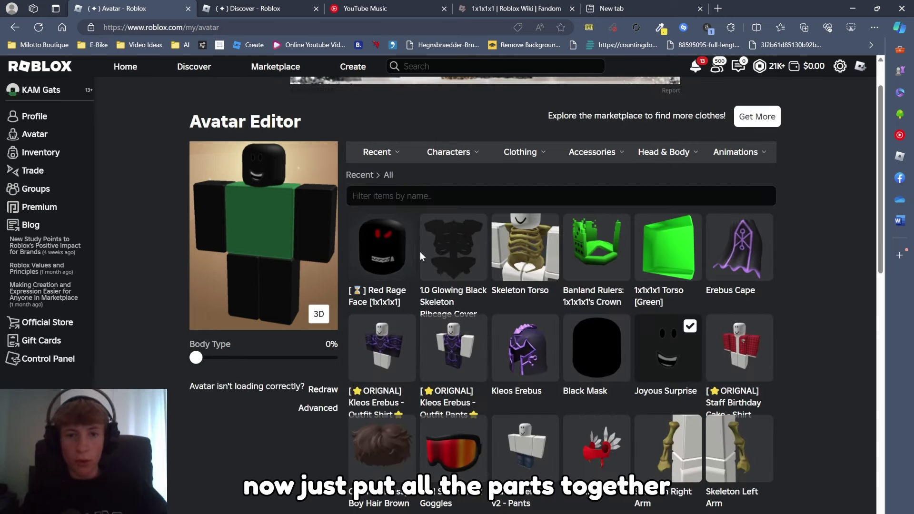
From Recent, equip Red Rage Face, ribcage cover, Skeleton Torso, Banland crown and 1x1x1x1 Torso [Green].
left_click(396, 247)
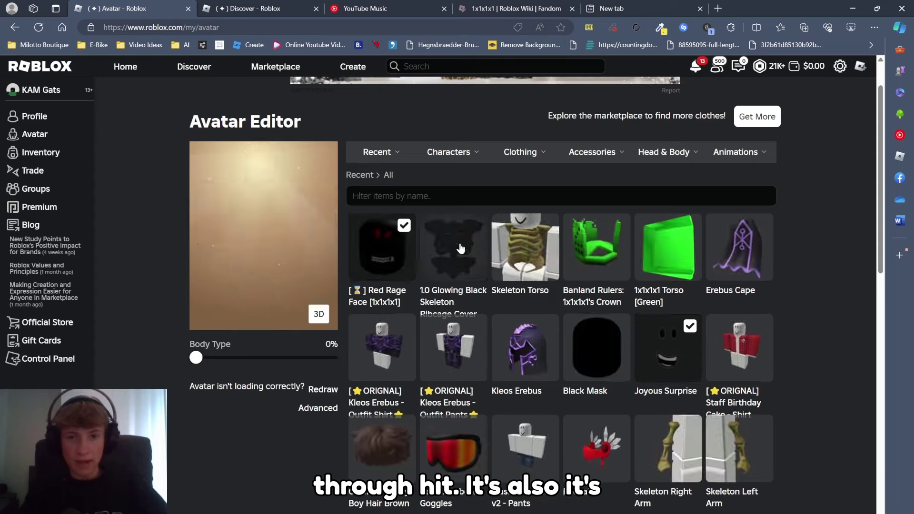
left_click(464, 246)
left_click(535, 243)
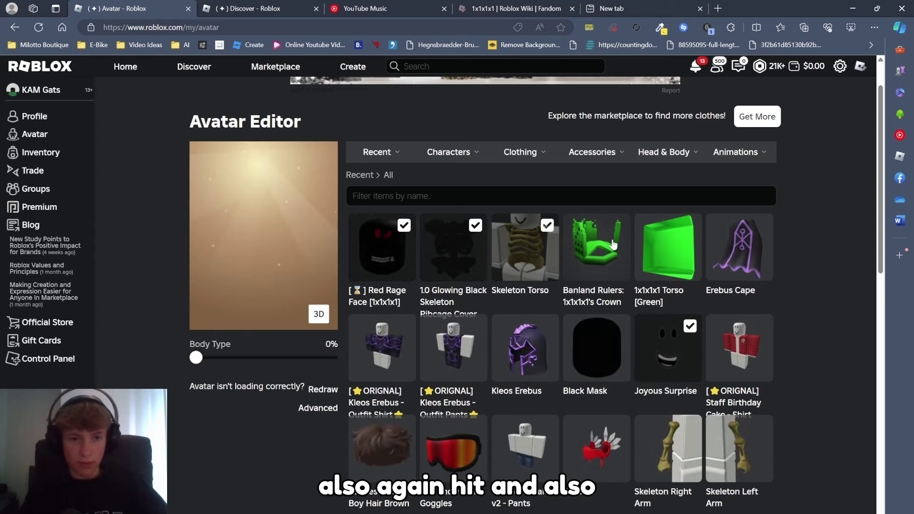
left_click(613, 245)
left_click(675, 245)
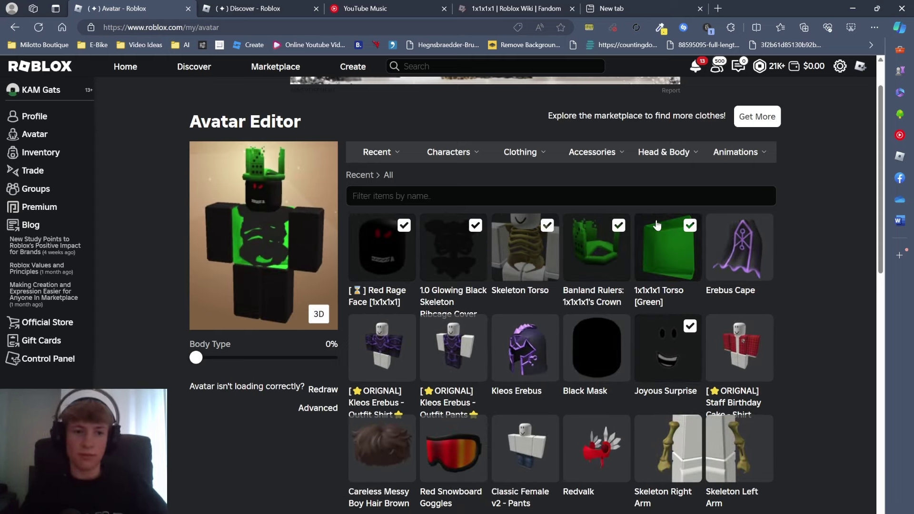